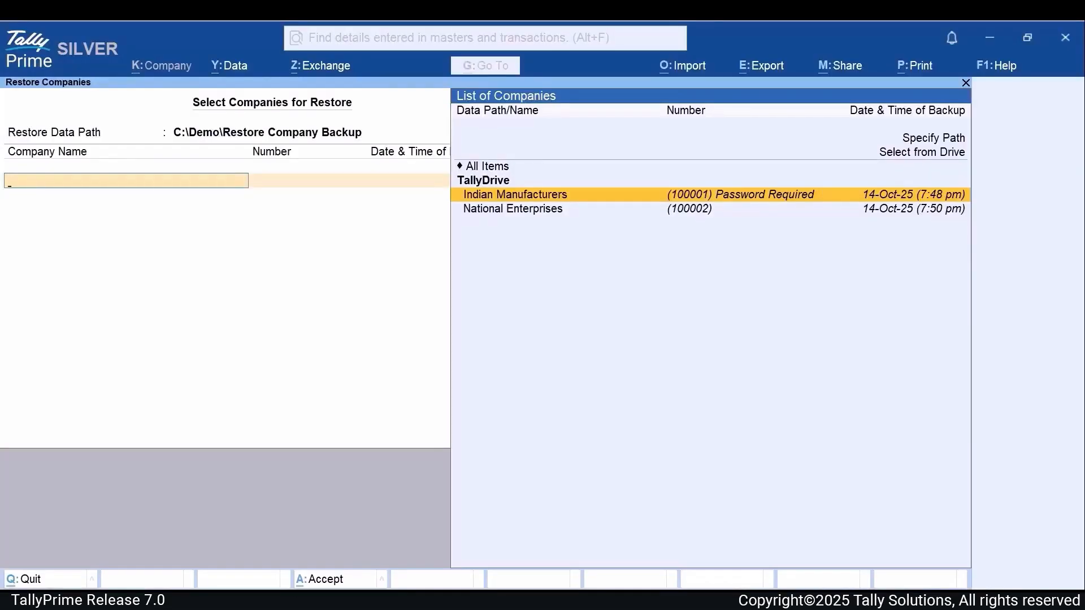
Step: Restore the Indian Manufacturers backup version of 14-Oct-25 (7:48 pm) from TallyDrive, entering the backup password
key("Return")
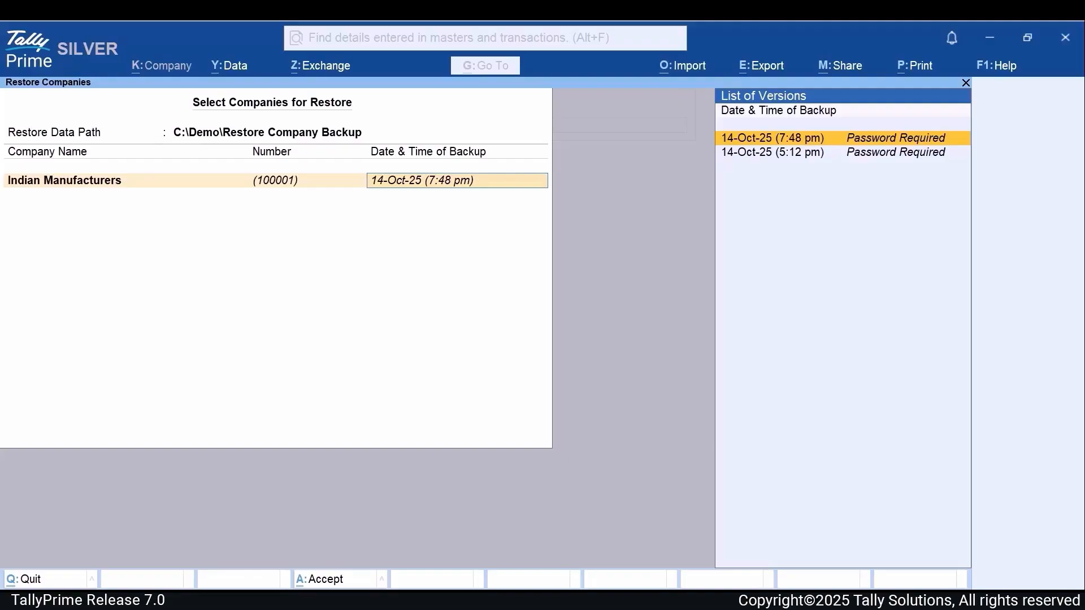
key("Return")
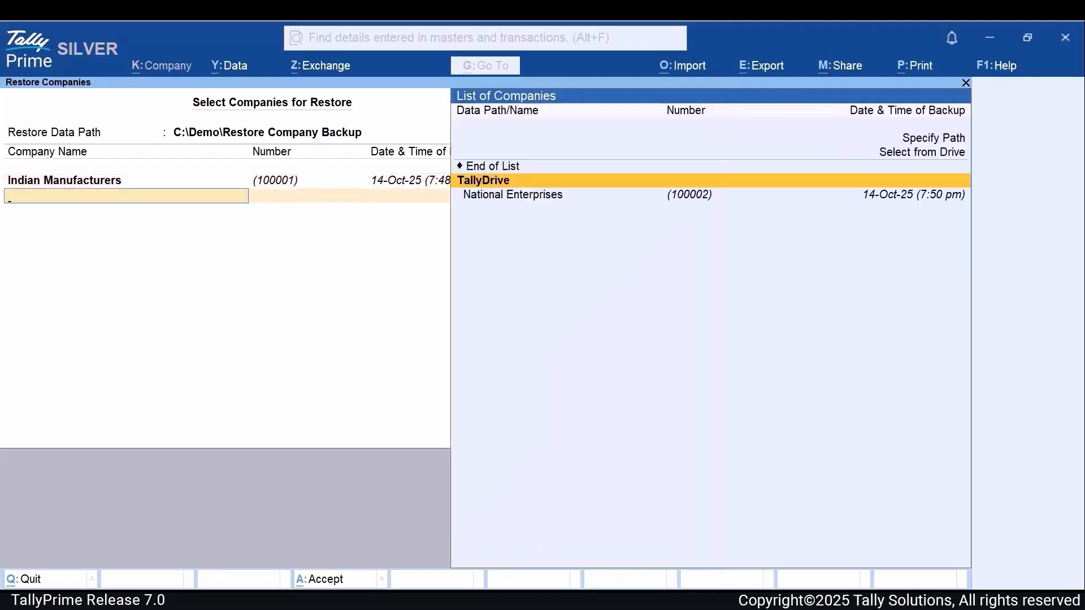
key("Return")
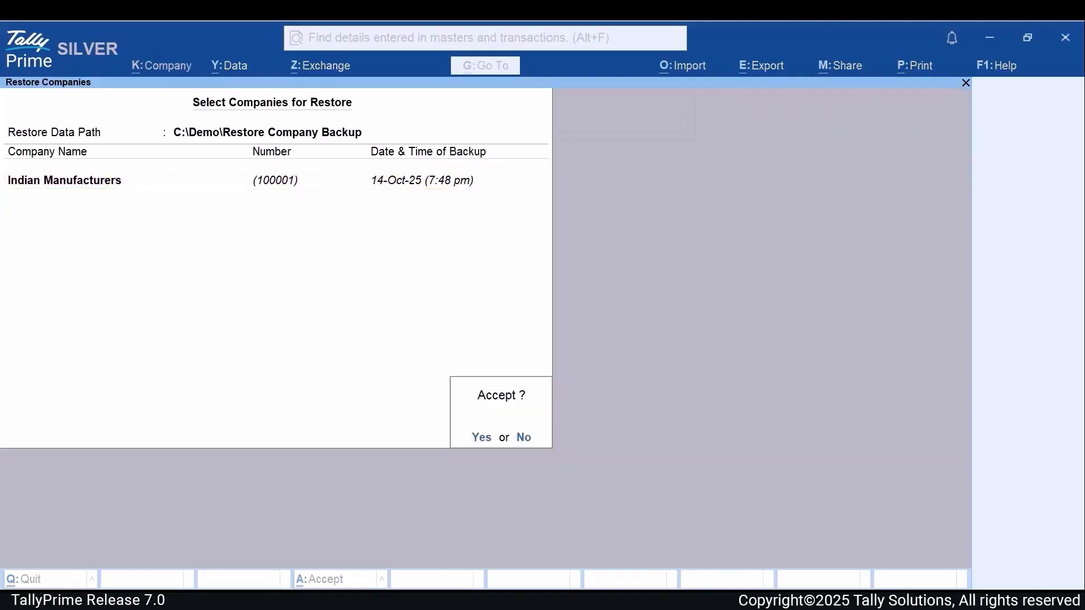
key("Return")
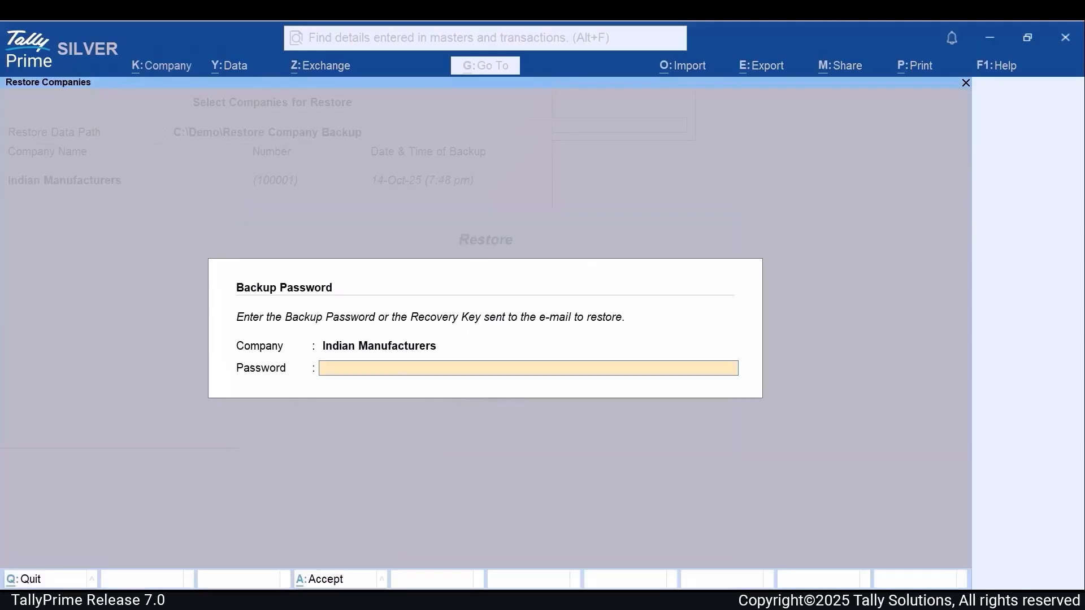
type("******")
key("Return")
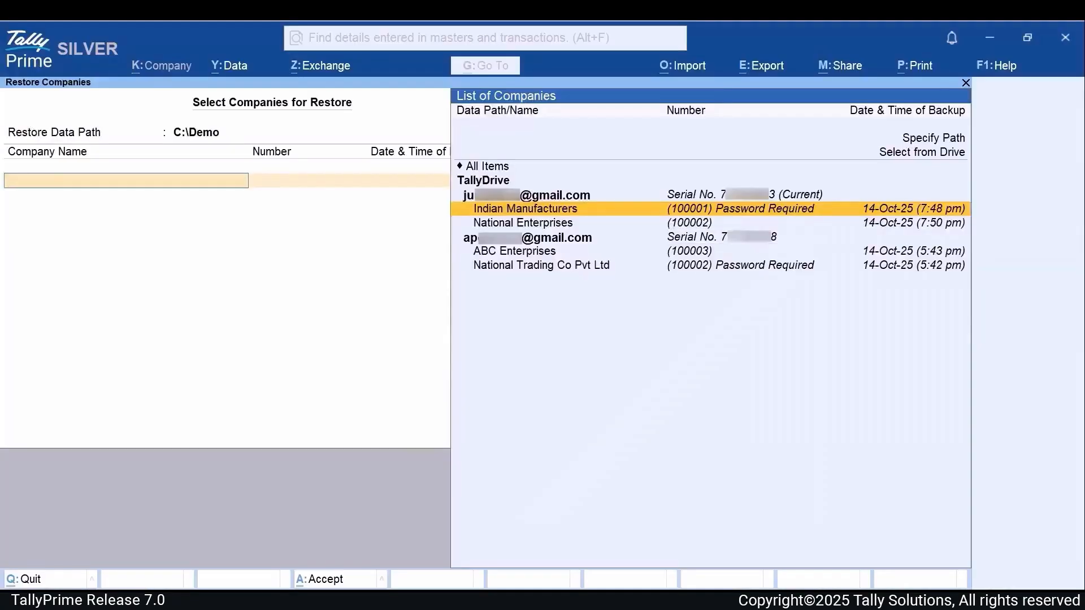
Step: Add Indian Manufacturers and ABC Enterprises from TallyDrive to the companies for restore and end the selection
key("Return")
key("Down")
key("Down")
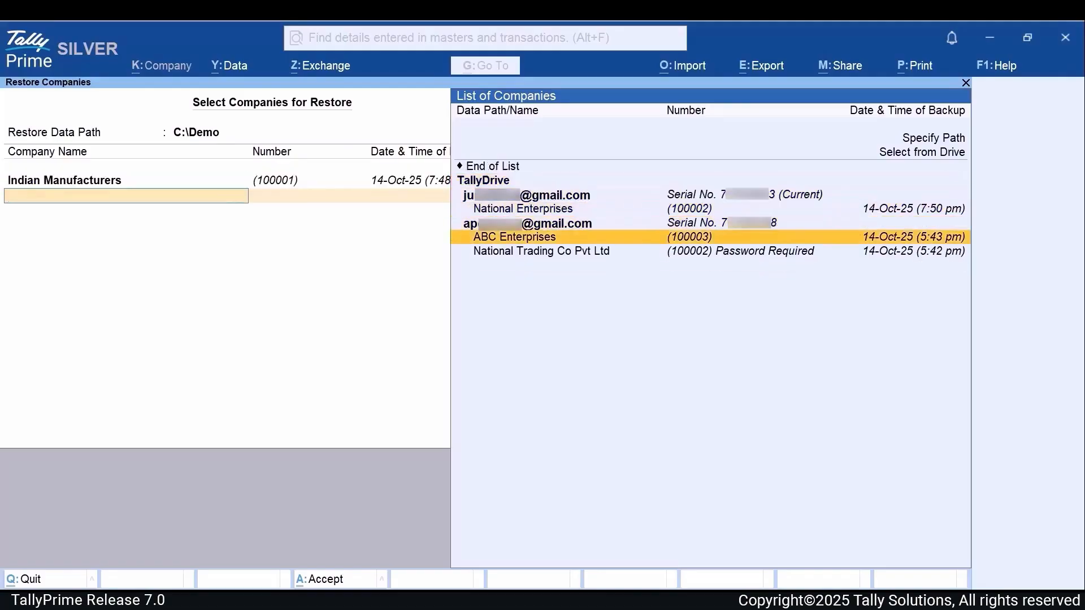
key("Return")
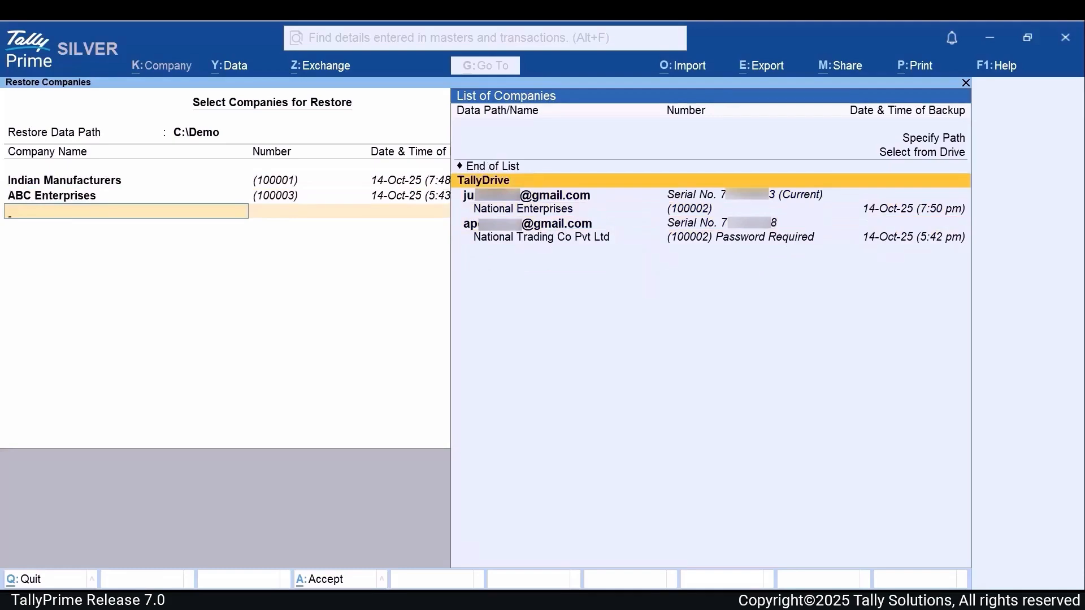
key("Up")
key("Return")
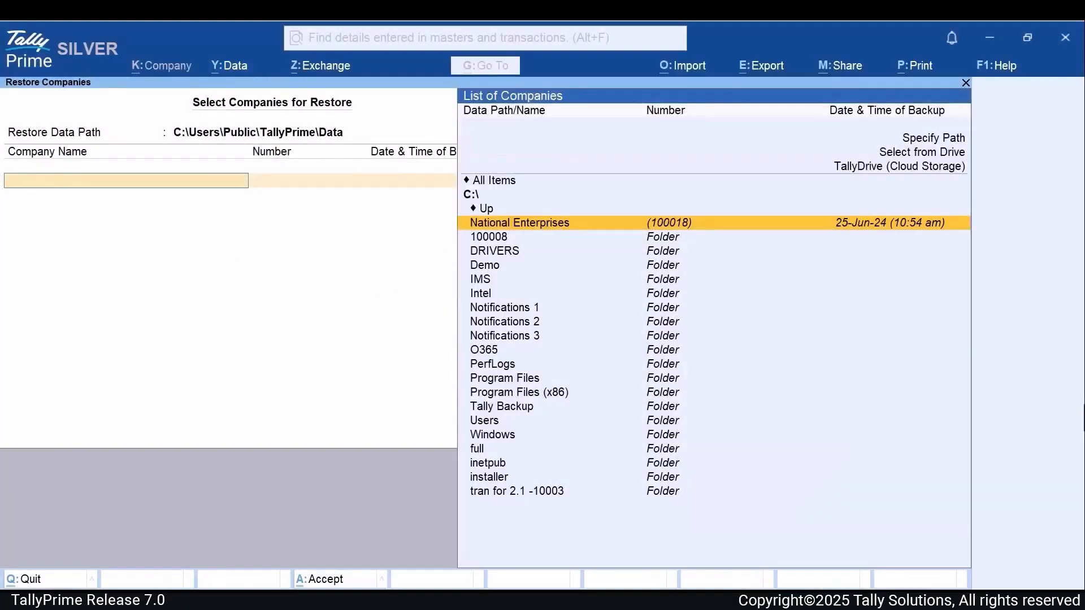
Step: Browse the C: drive to the folder C:\Users\Public for the backup source
key("Down")
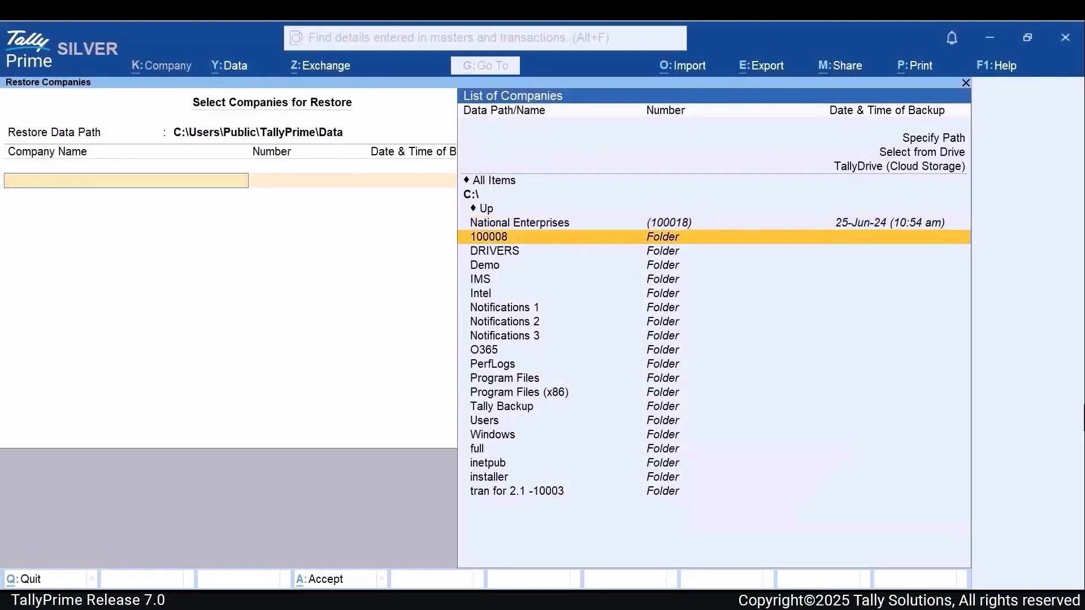
key("Down")
key("Down")
key("Down")
key("Down")
key("Down")
key("Down")
key("Down")
key("Down")
key("Down")
key("Down")
key("Down")
key("Down")
key("Down")
key("Return")
key("Down")
key("Down")
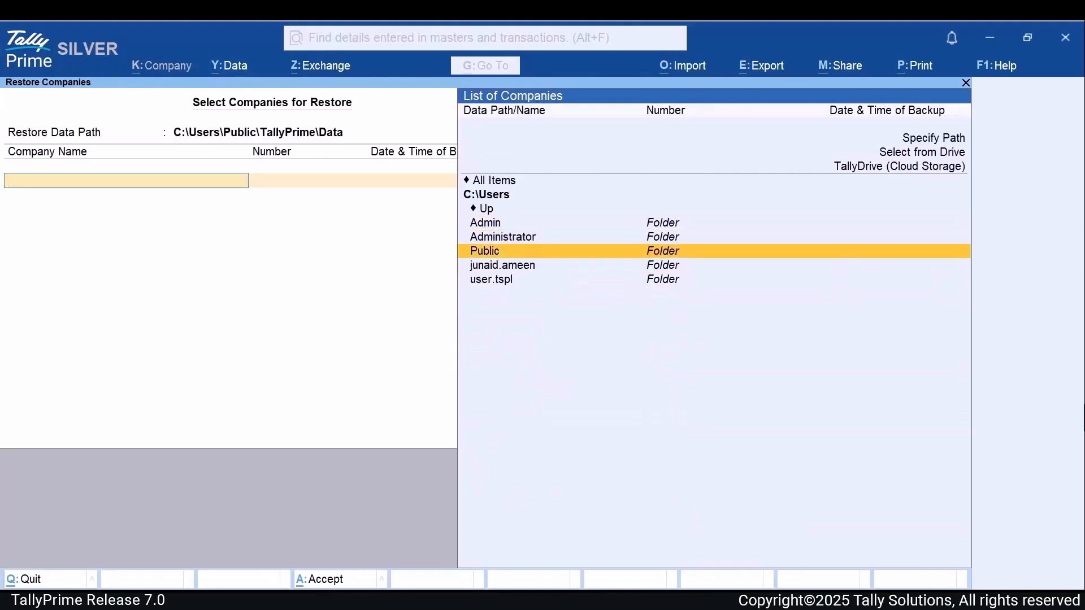
key("Return")
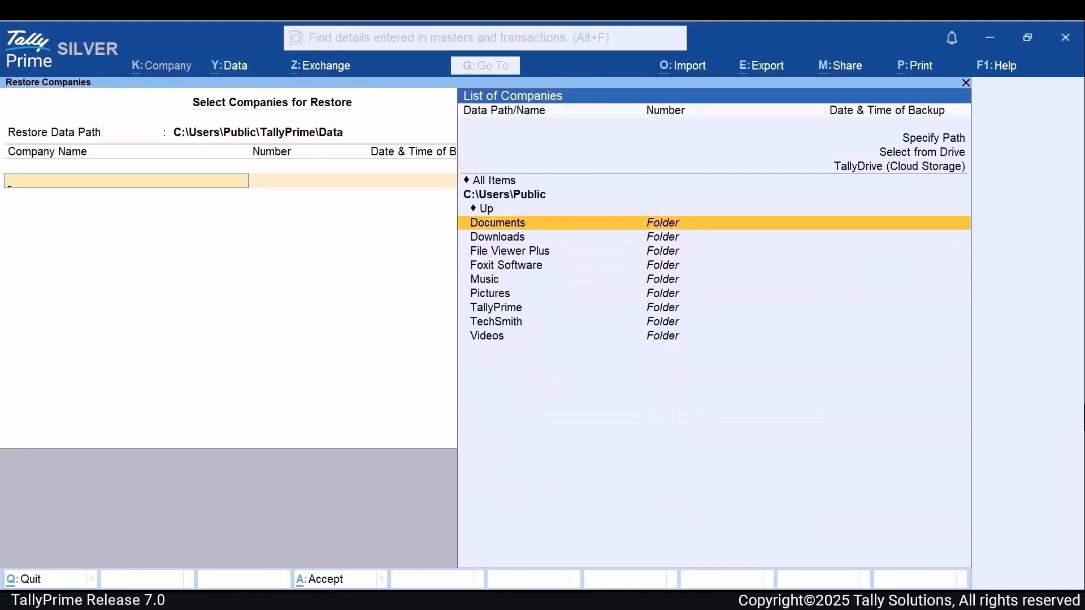
Step: Open the TallyPrime\Data\Downloads subfolder inside C:\Users\Public as the backup source
key("Down")
key("Down")
key("Down")
key("Down")
key("Down")
key("Down")
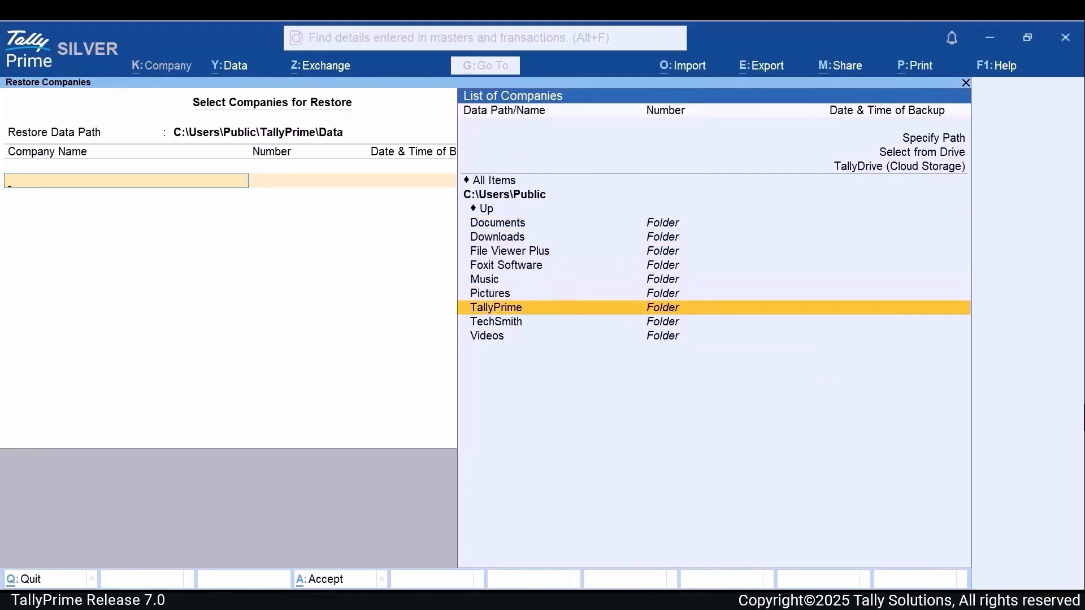
key("Return")
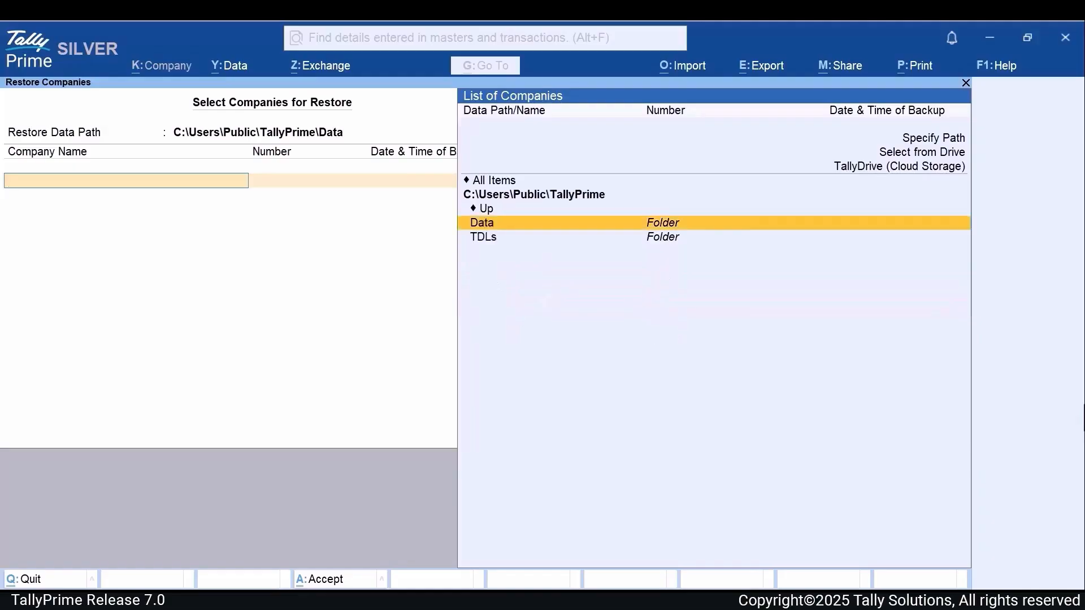
key("Return")
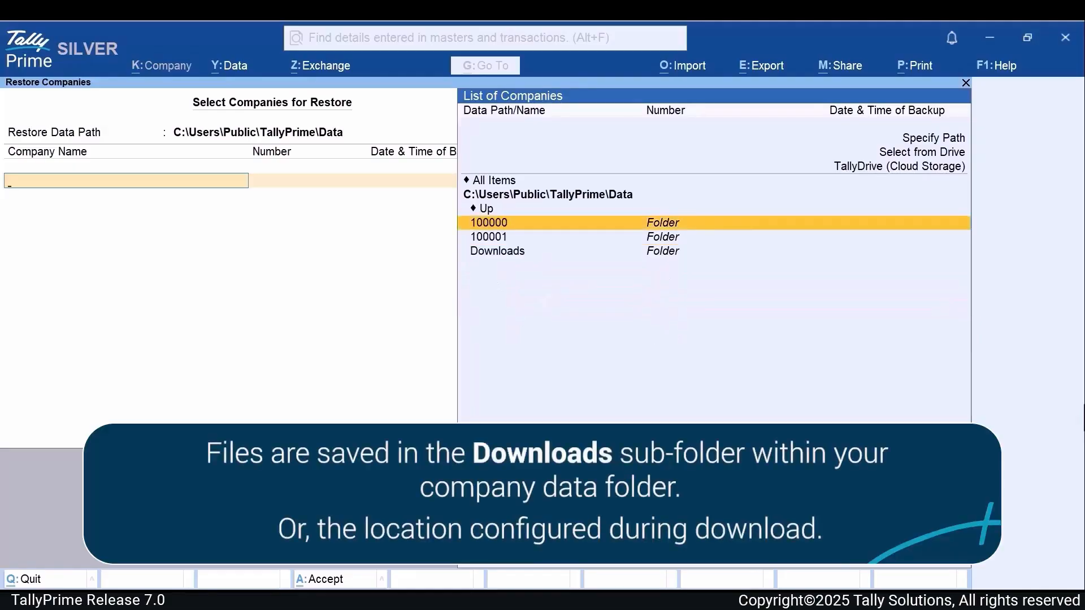
key("Down")
key("Down")
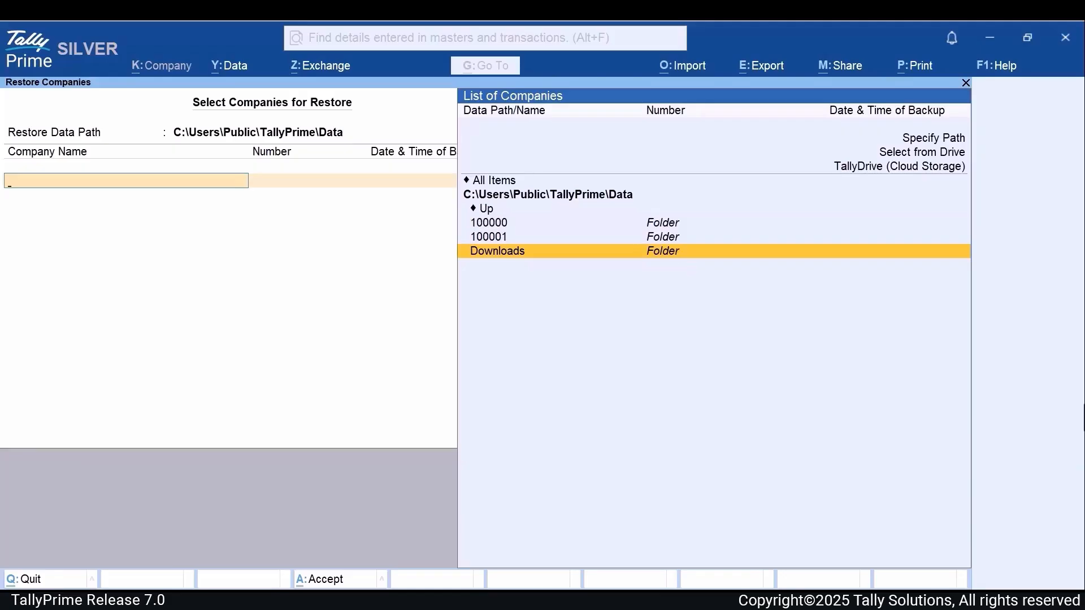
key("Return")
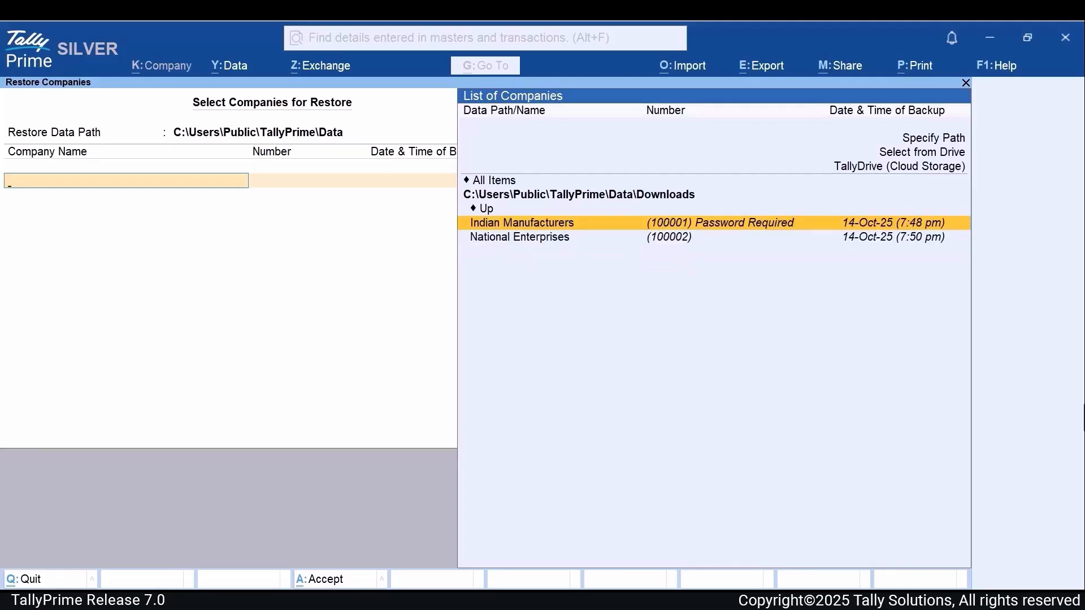
Step: Add Indian Manufacturers from the Downloads folder with the backup version of 14-Oct-25 (7:48 pm)
key("Return")
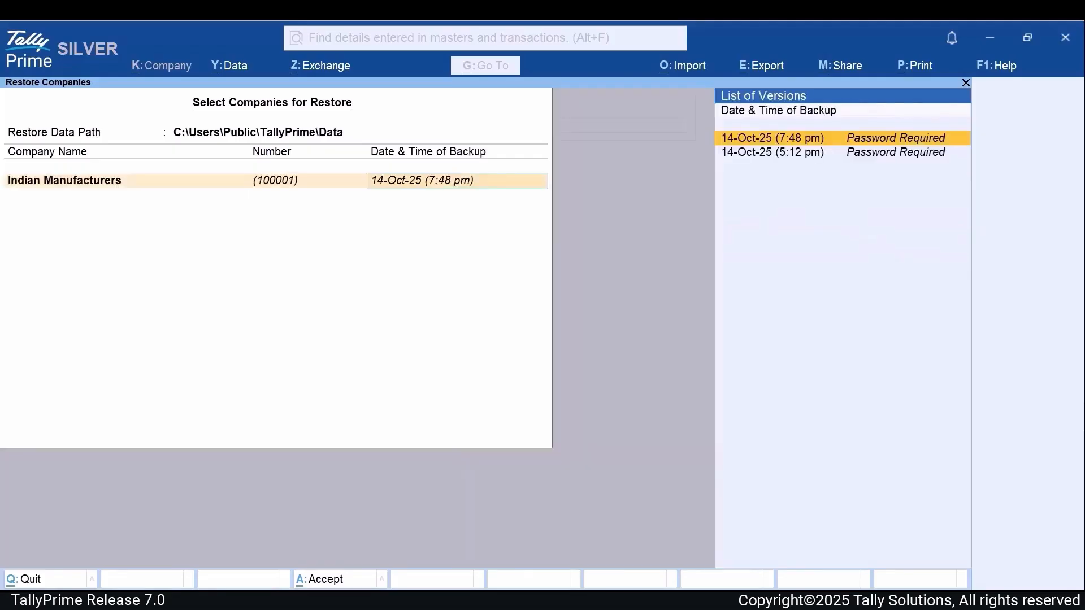
key("Down")
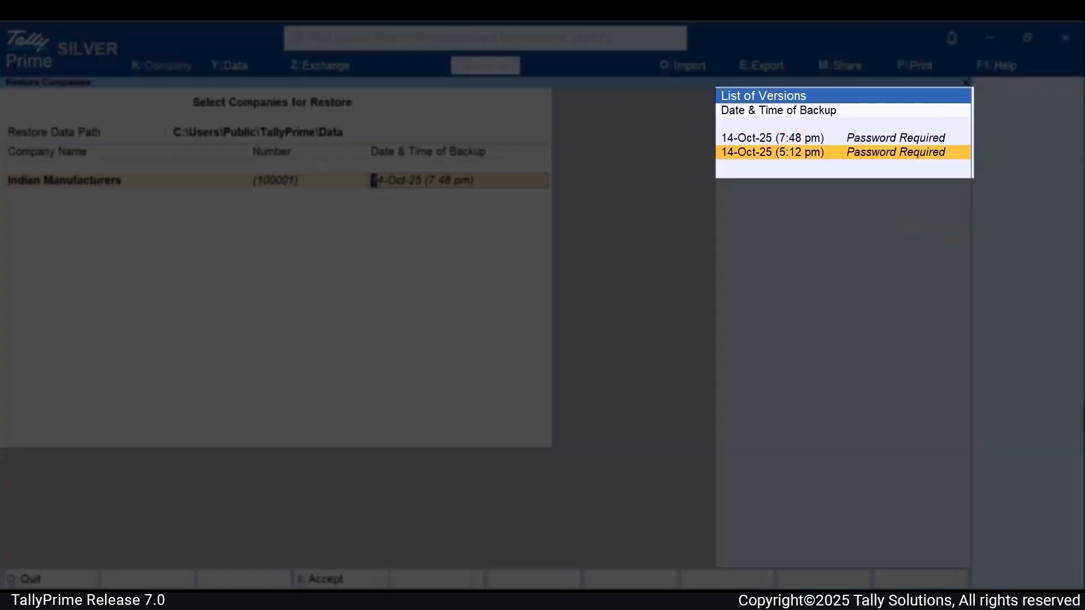
key("Up")
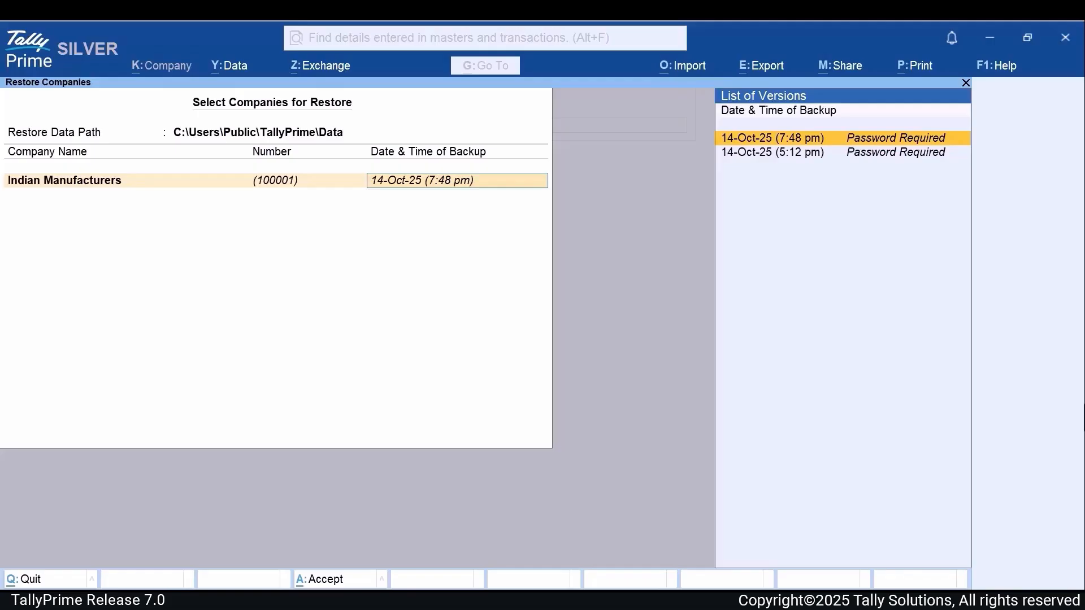
key("Return")
Step: End the company selection and accept the restore of Indian Manufacturers, submitting the backup password
key("Up")
key("Up")
key("Up")
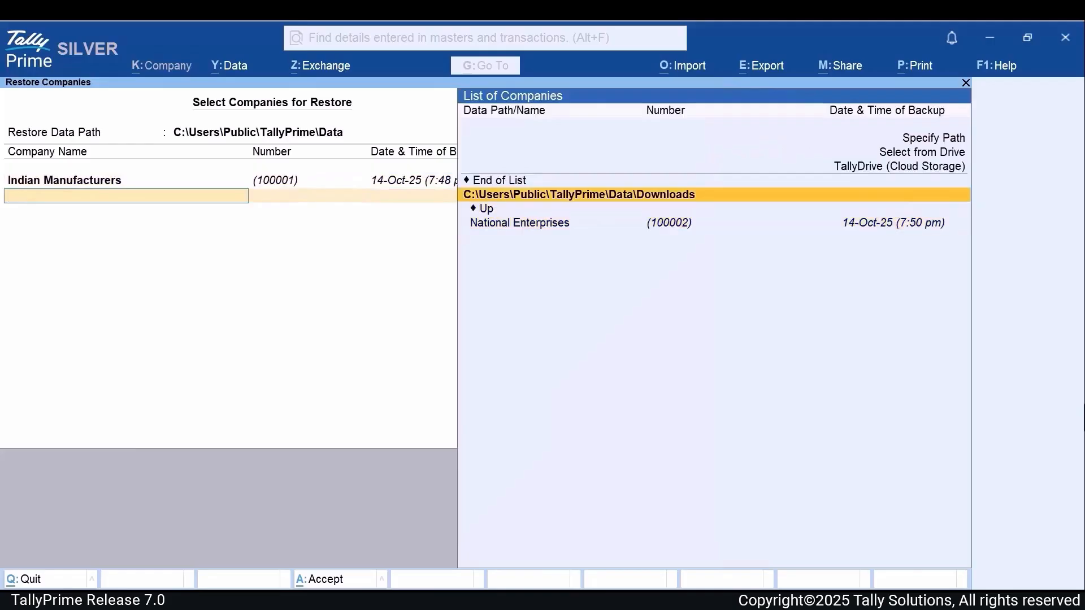
key("Return")
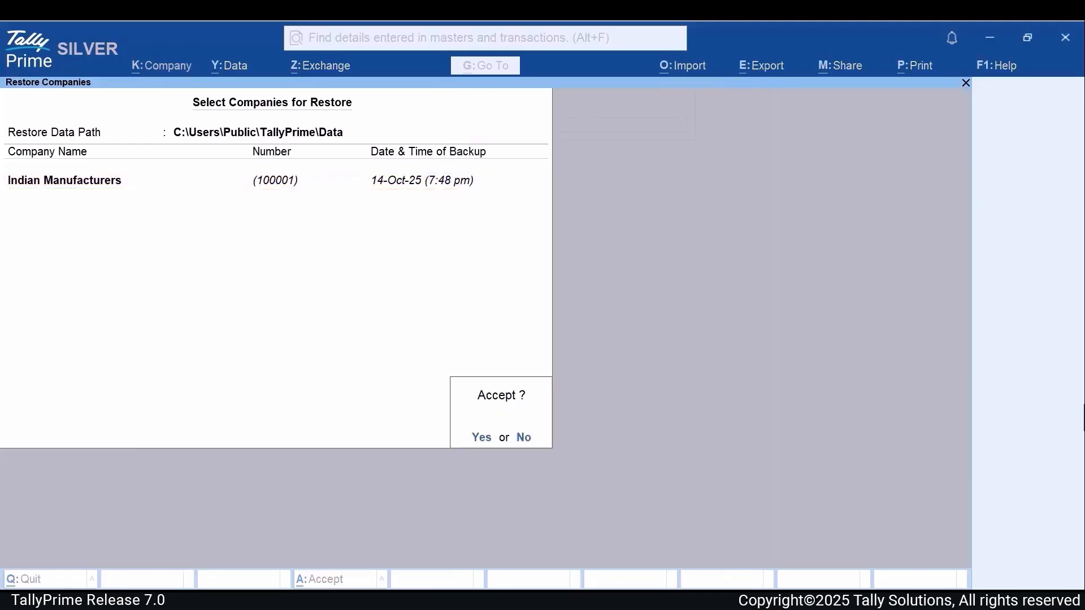
key("Return")
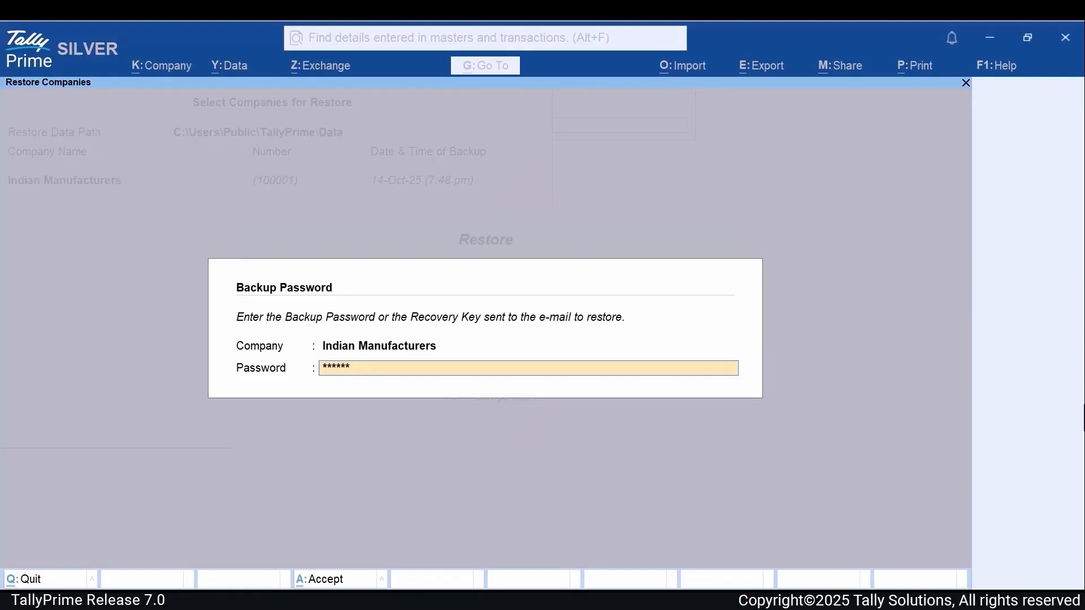
key("Return")
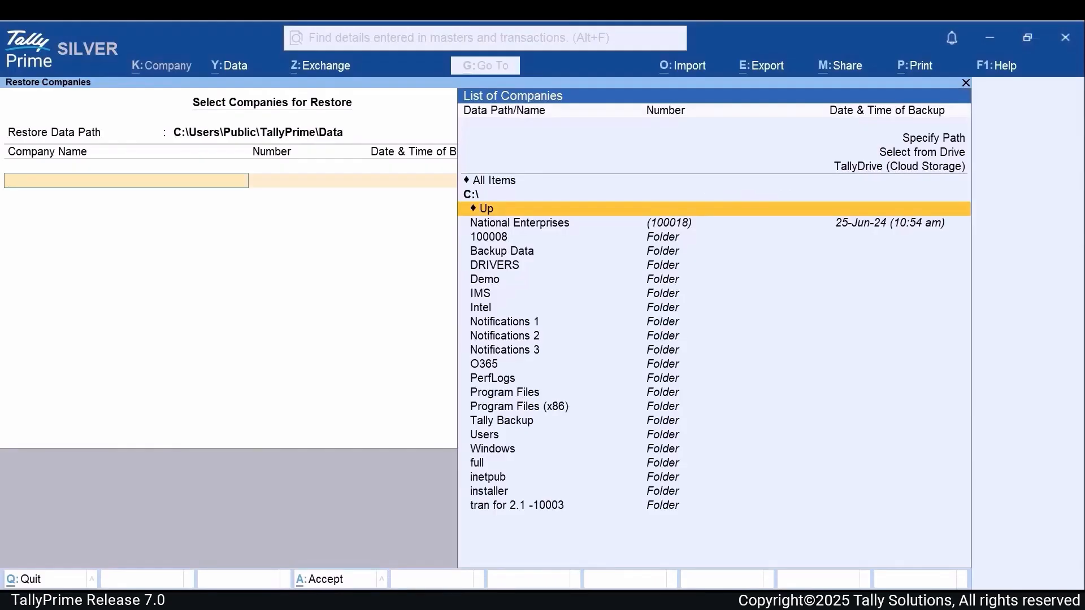
Step: Add Indian Manufacturers from the C:\Backup Data folder with the backup version of 15-Oct-25 (4:43 pm)
key("Down")
key("Down")
key("Down")
key("Return")
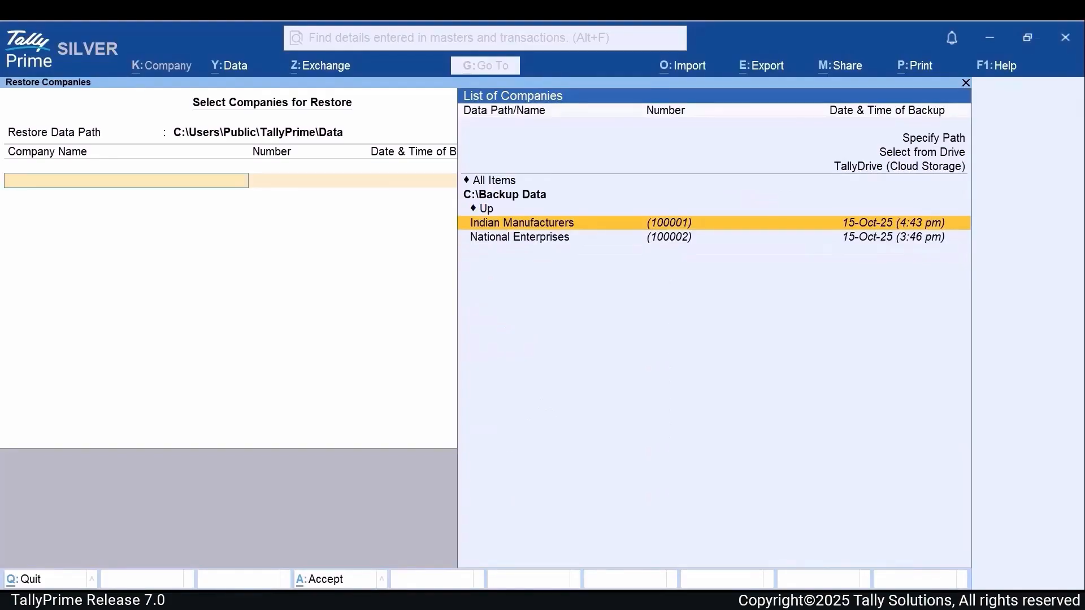
key("Return")
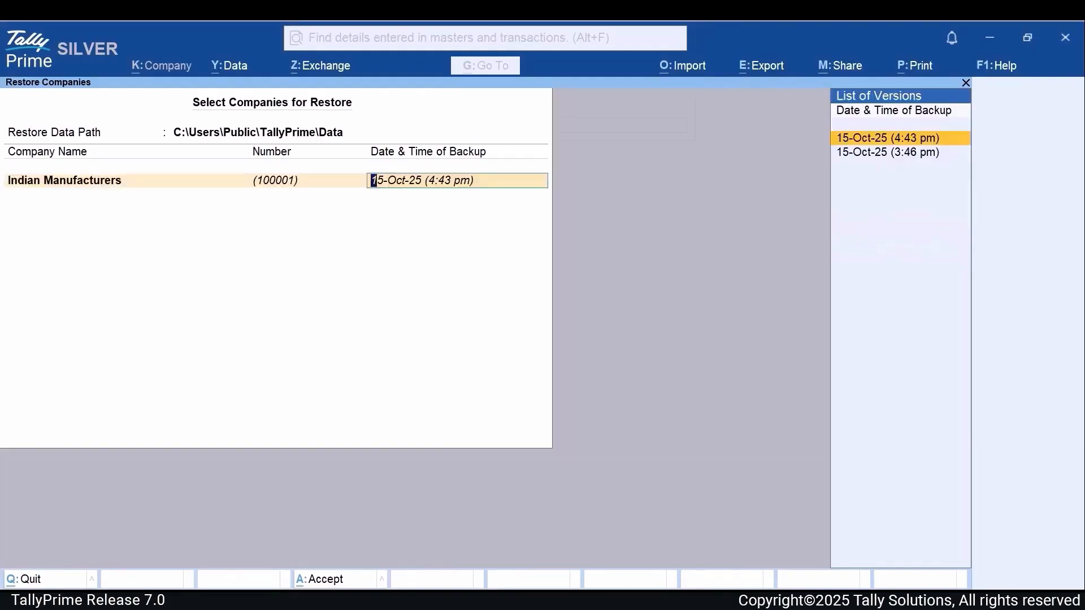
key("Down")
key("Up")
key("Return")
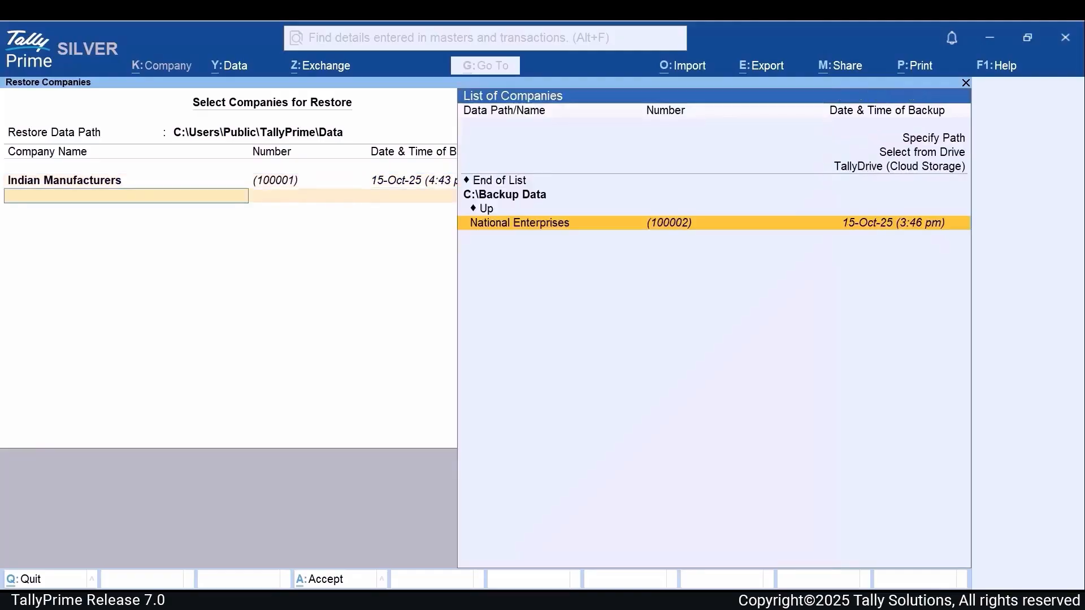
Step: End the company selection and accept the restore of Indian Manufacturers to C:\Users\Public\TallyPrime\Data
key("Up")
key("Up")
key("Return")
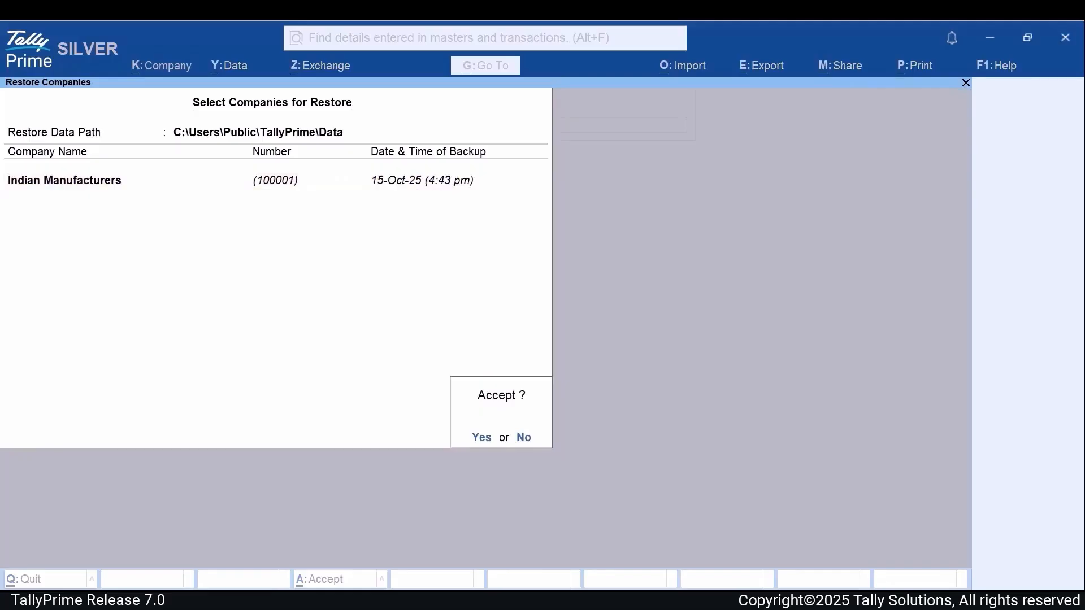
key("Return")
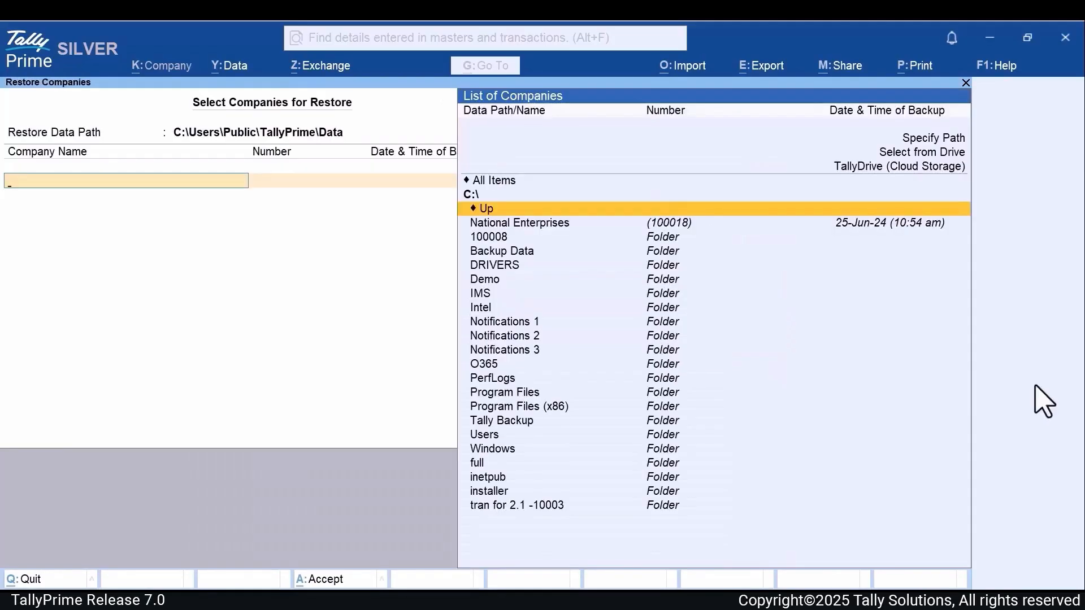
Step: Select the Indian Manufacturers backup dated 15-Oct-25 (4:43 pm) from C:\Backup Data for restore
key("Down")
key("Down")
key("Down")
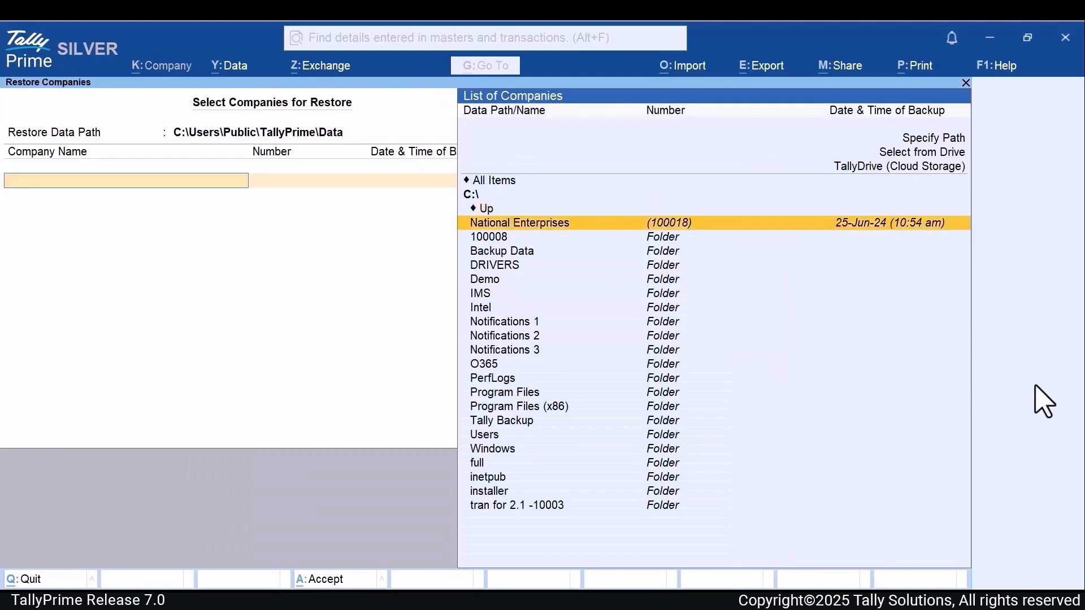
key("Return")
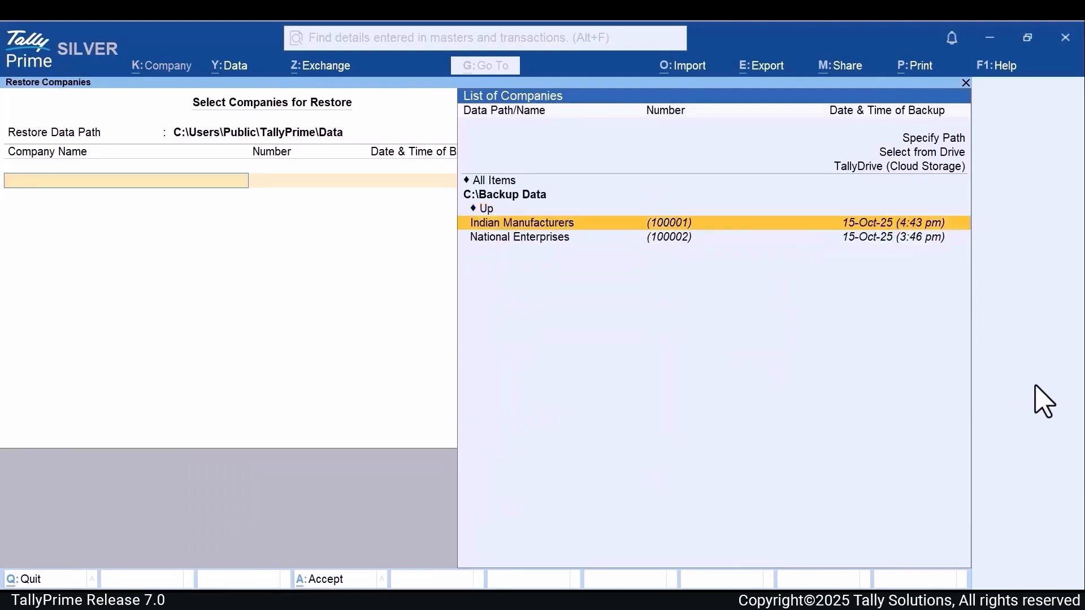
key("Return")
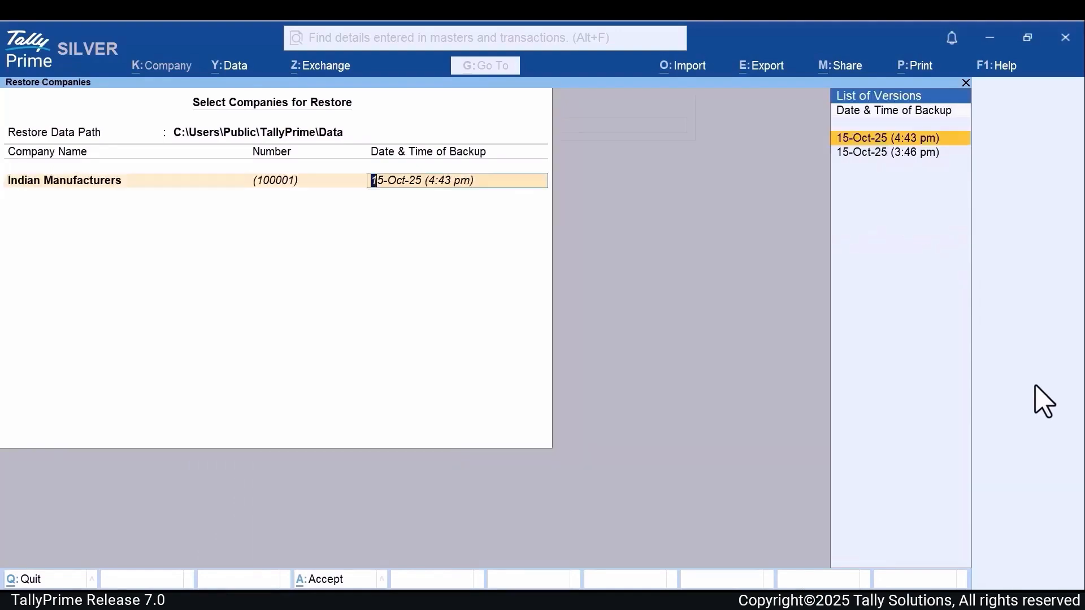
key("Return")
Step: End the company selection, accept the restore and choose Replace to overwrite the existing company data folder
key("Up")
key("Up")
key("Return")
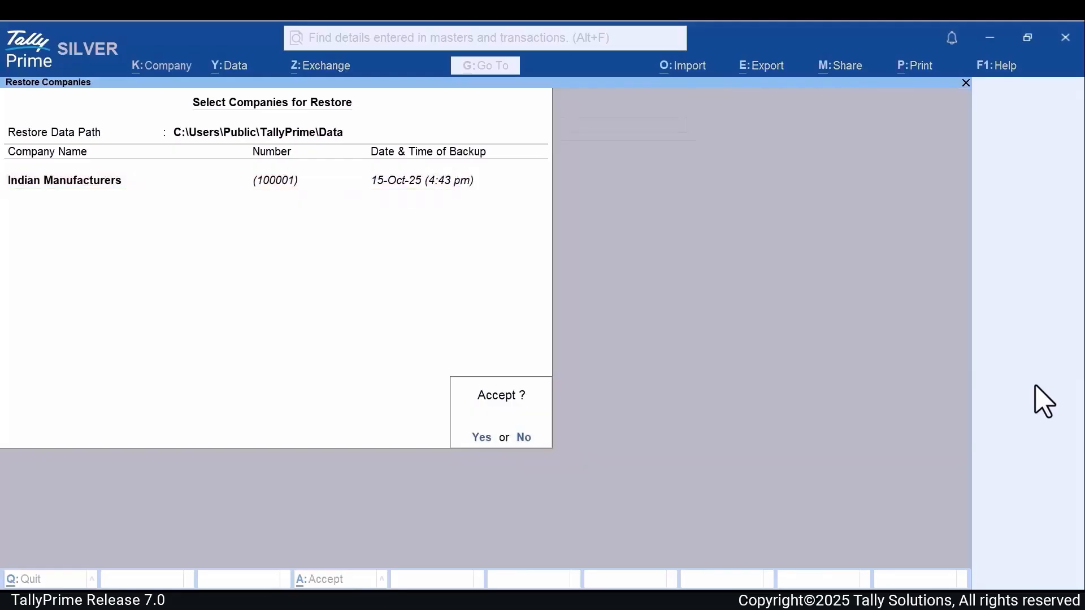
key("Return")
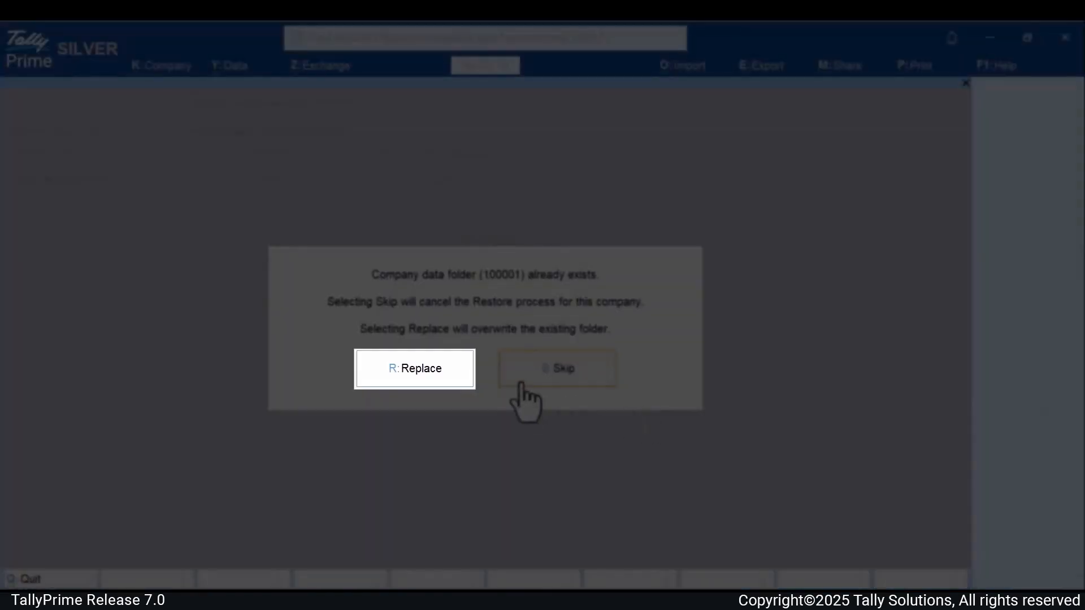
left_click(454, 374)
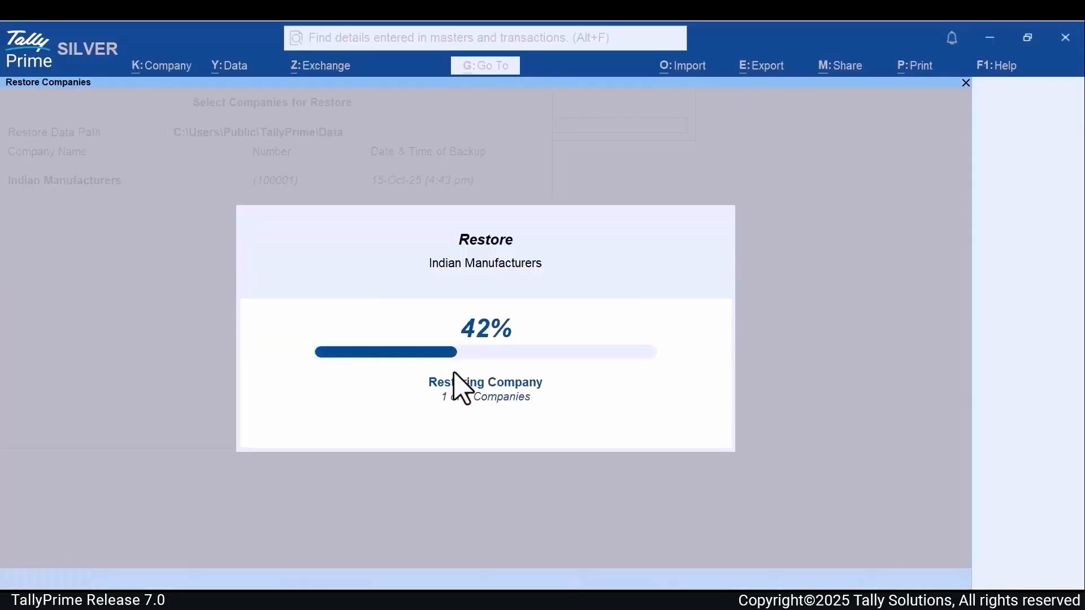